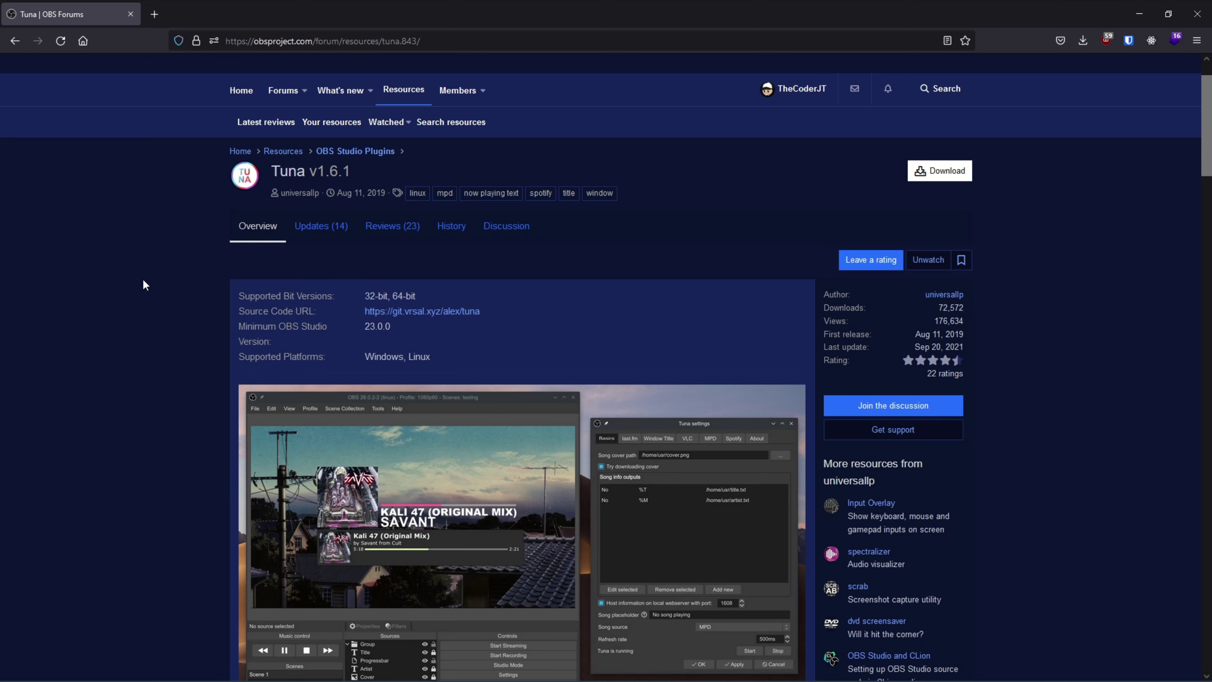
Scroll the Tuna plugin page and open its list of v1.6.1 download files
{"action": "scroll", "coordinate": [128, 324], "scroll_direction": "down", "scroll_amount": 5}
{"action": "scroll", "coordinate": [444, 417], "scroll_direction": "up", "scroll_amount": 3}
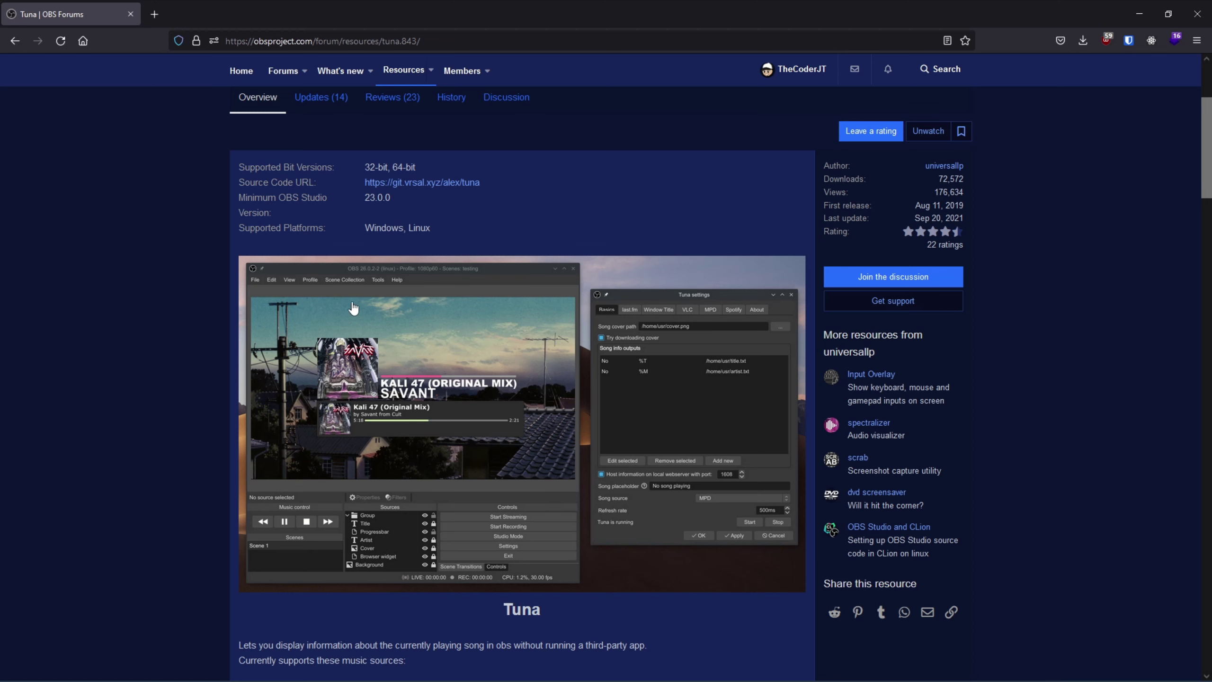
{"action": "scroll", "coordinate": [400, 248], "scroll_direction": "up", "scroll_amount": 3}
{"action": "scroll", "coordinate": [375, 292], "scroll_direction": "down", "scroll_amount": 3}
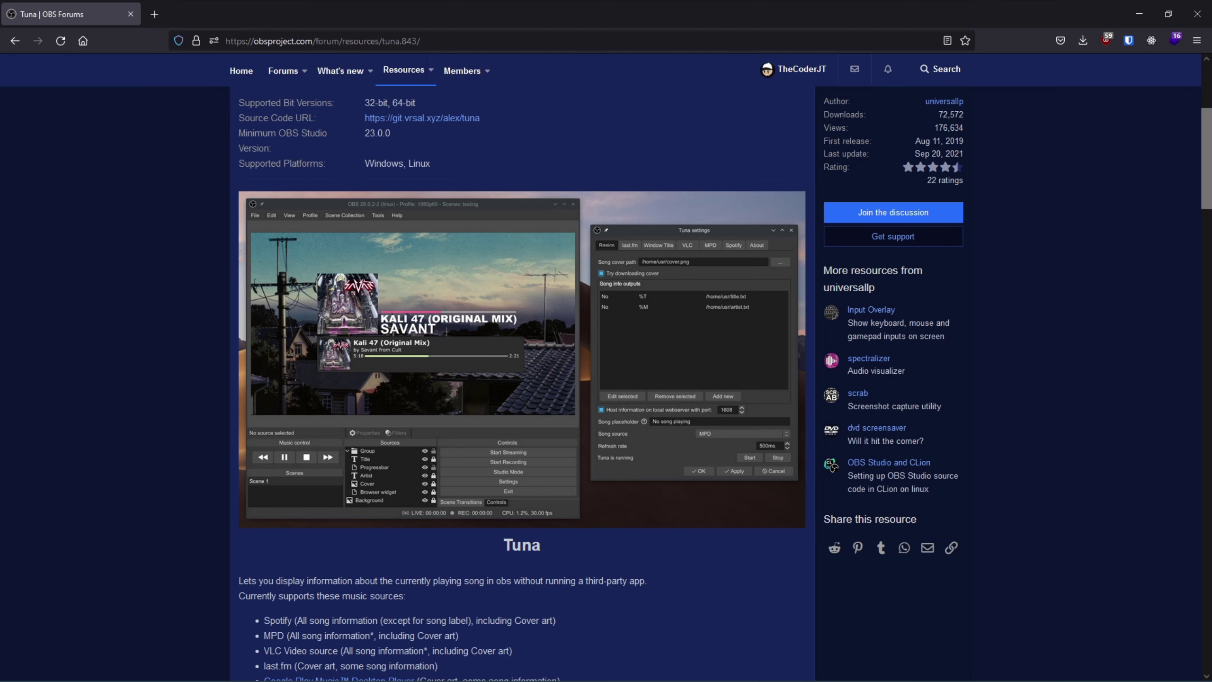
{"action": "scroll", "coordinate": [676, 353], "scroll_direction": "up", "scroll_amount": 5}
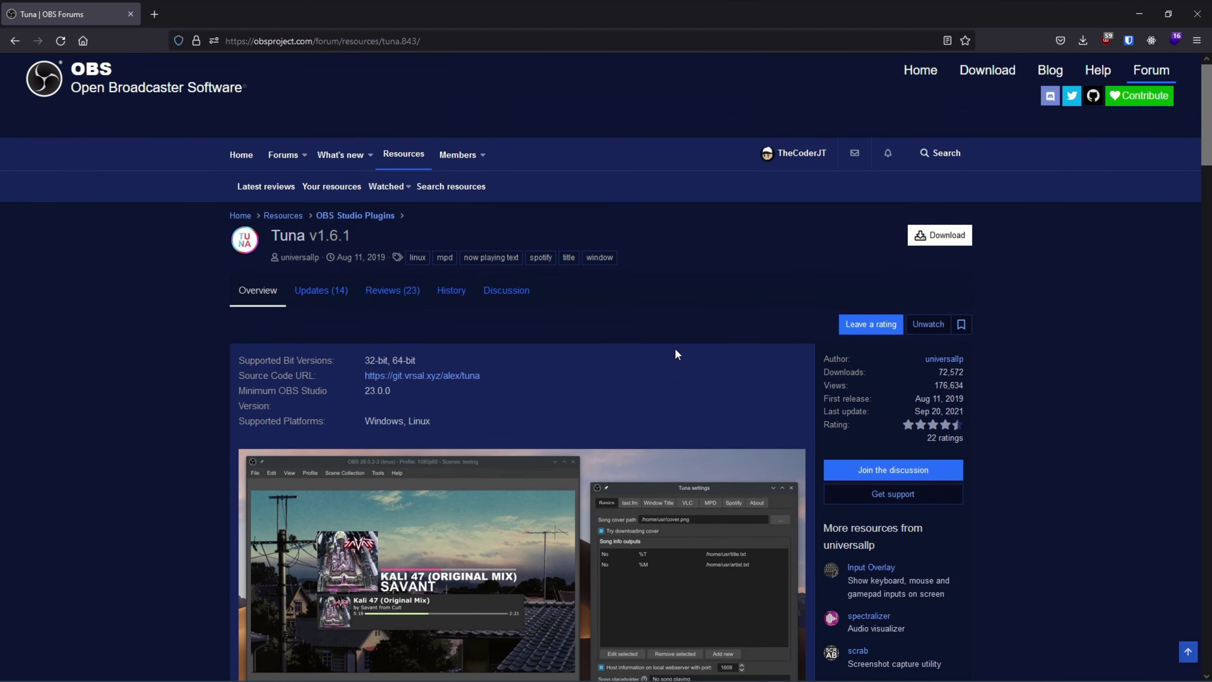
{"action": "left_click", "coordinate": [943, 236]}
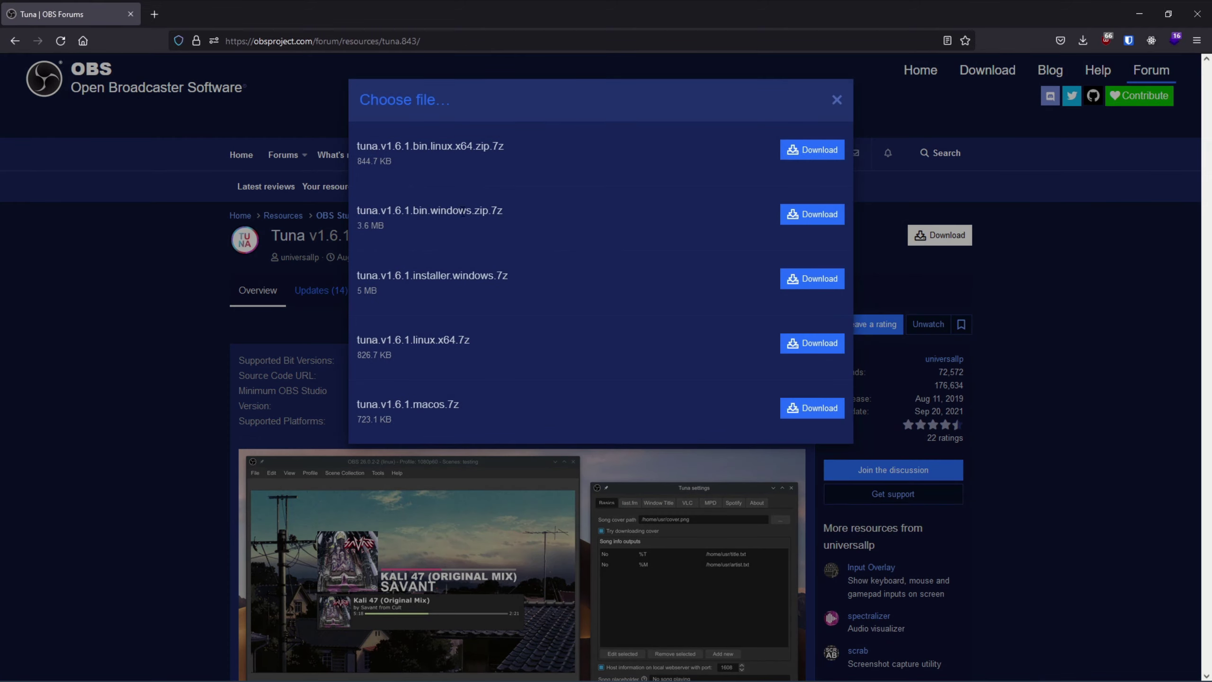
Highlight the Windows installer tuna.v1.6.1.installer.windows.7z in the download file list
{"action": "left_click_drag", "start_coordinate": [421, 280], "coordinate": [489, 279]}
{"action": "left_click", "coordinate": [477, 280]}
{"action": "left_click", "coordinate": [439, 234]}
{"action": "left_click_drag", "start_coordinate": [358, 275], "coordinate": [533, 273]}
{"action": "double_click", "coordinate": [472, 275]}
{"action": "double_click", "coordinate": [432, 276]}
{"action": "left_click", "coordinate": [481, 273]}
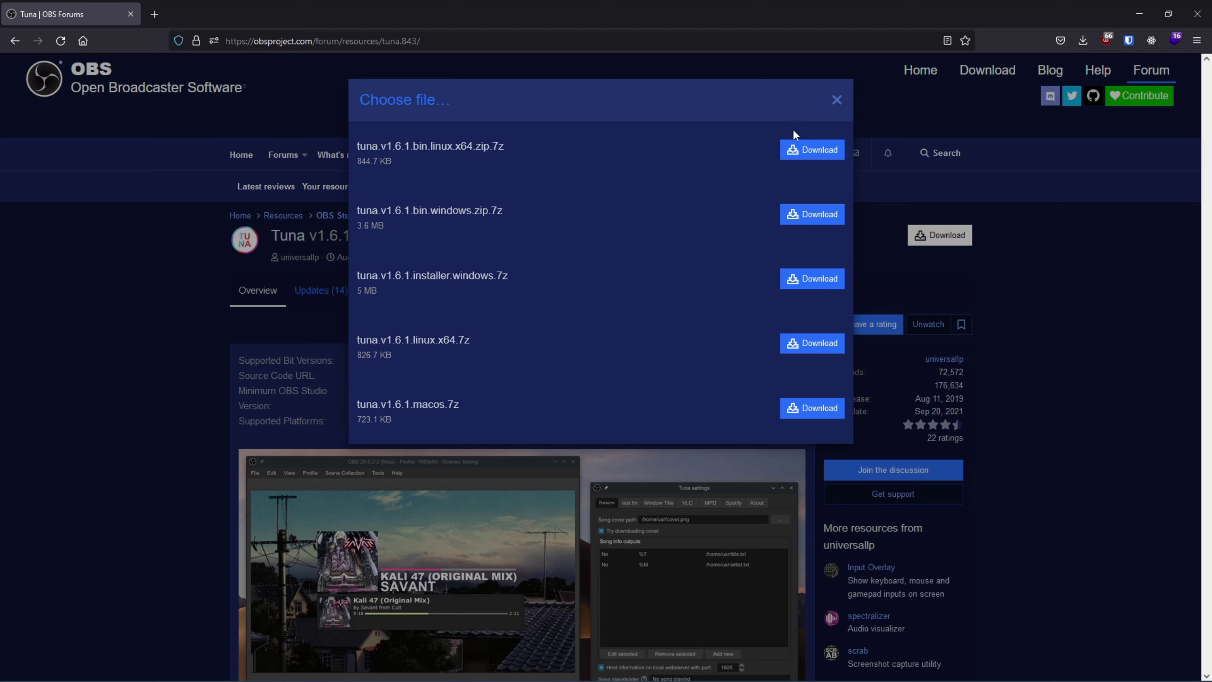
Close the download file list and minimize the browser
{"action": "left_click", "coordinate": [836, 101]}
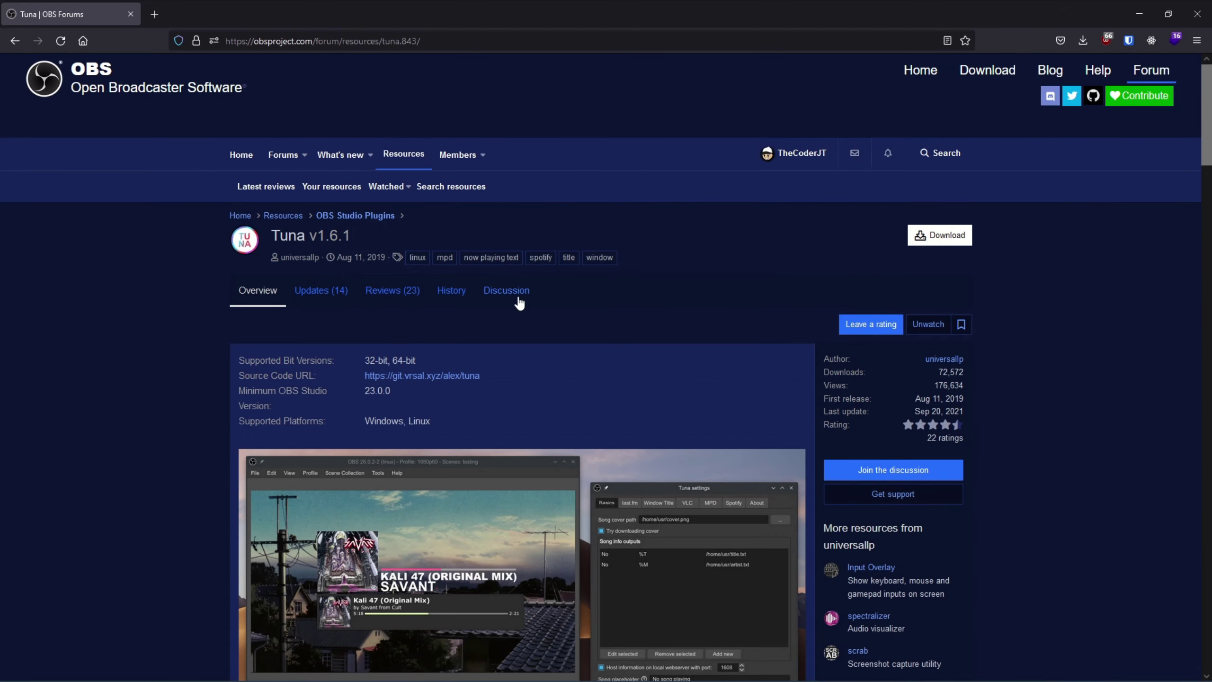
{"action": "scroll", "coordinate": [520, 368], "scroll_direction": "down", "scroll_amount": 4}
{"action": "scroll", "coordinate": [521, 368], "scroll_direction": "up", "scroll_amount": 4}
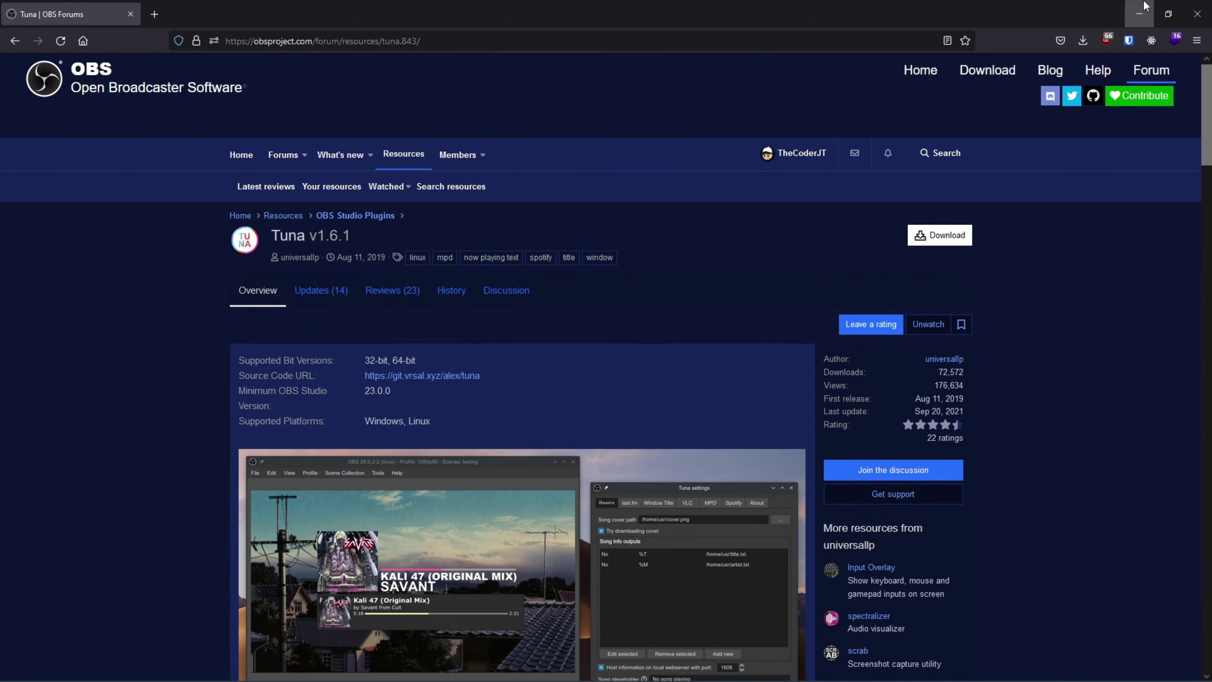
{"action": "left_click", "coordinate": [1139, 14]}
Minimize the game launcher and bring OBS Studio up maximized
{"action": "left_click", "coordinate": [1092, 64]}
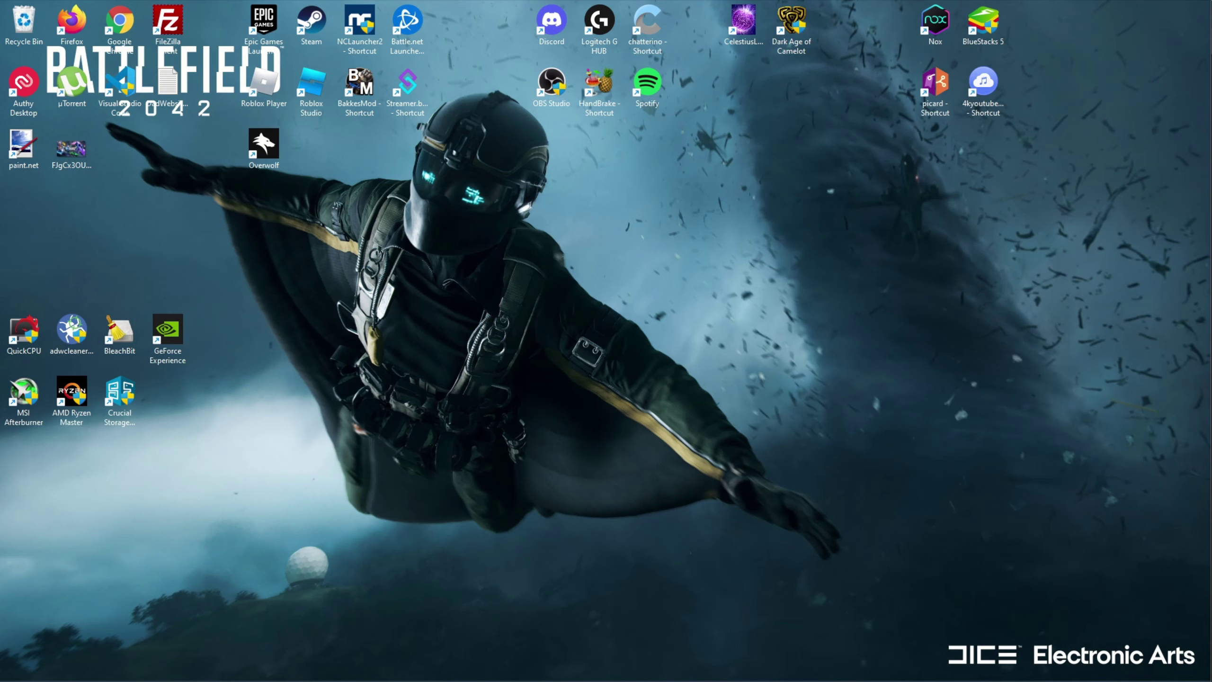
{"action": "key", "text": "alt+Tab"}
{"action": "double_click", "coordinate": [722, 73]}
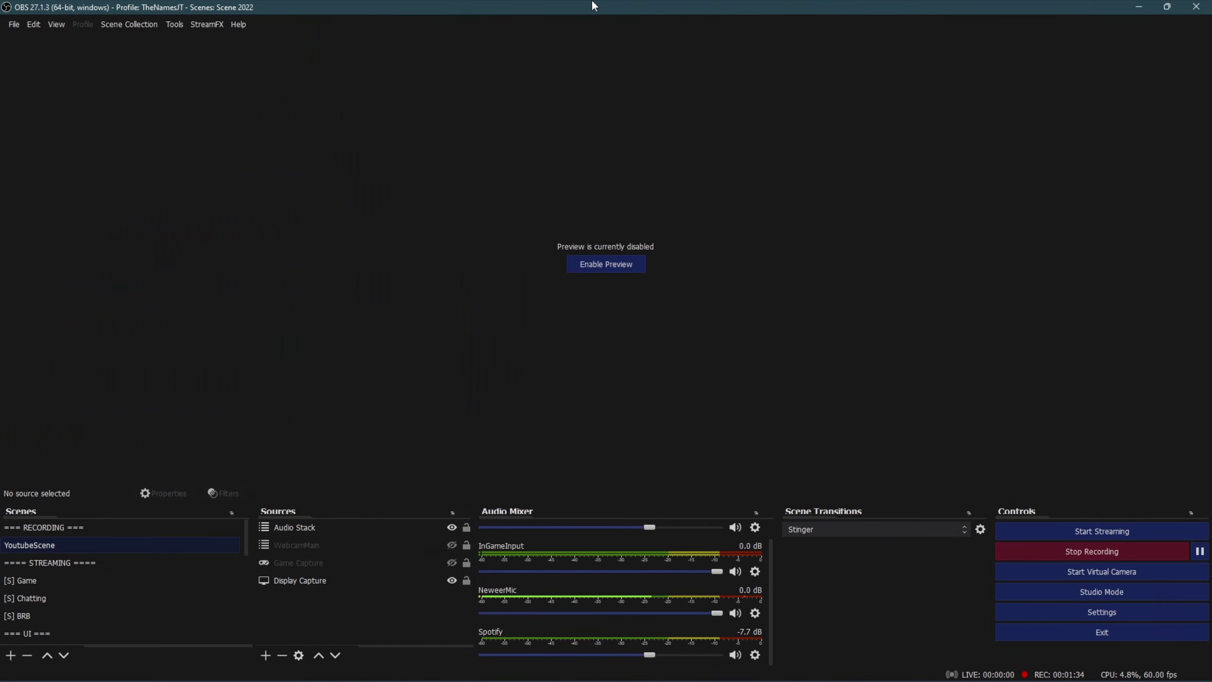
Open Tuna settings from the Tools menu to view its Spotify login
{"action": "left_click", "coordinate": [175, 25]}
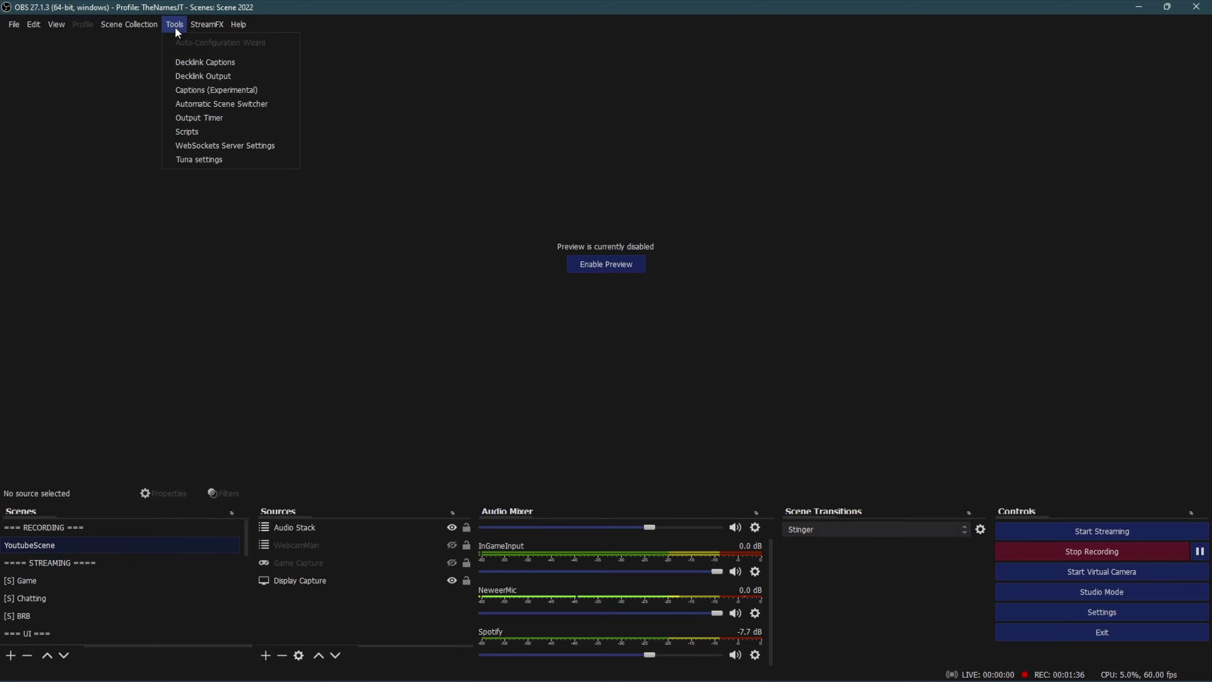
{"action": "left_click", "coordinate": [213, 160]}
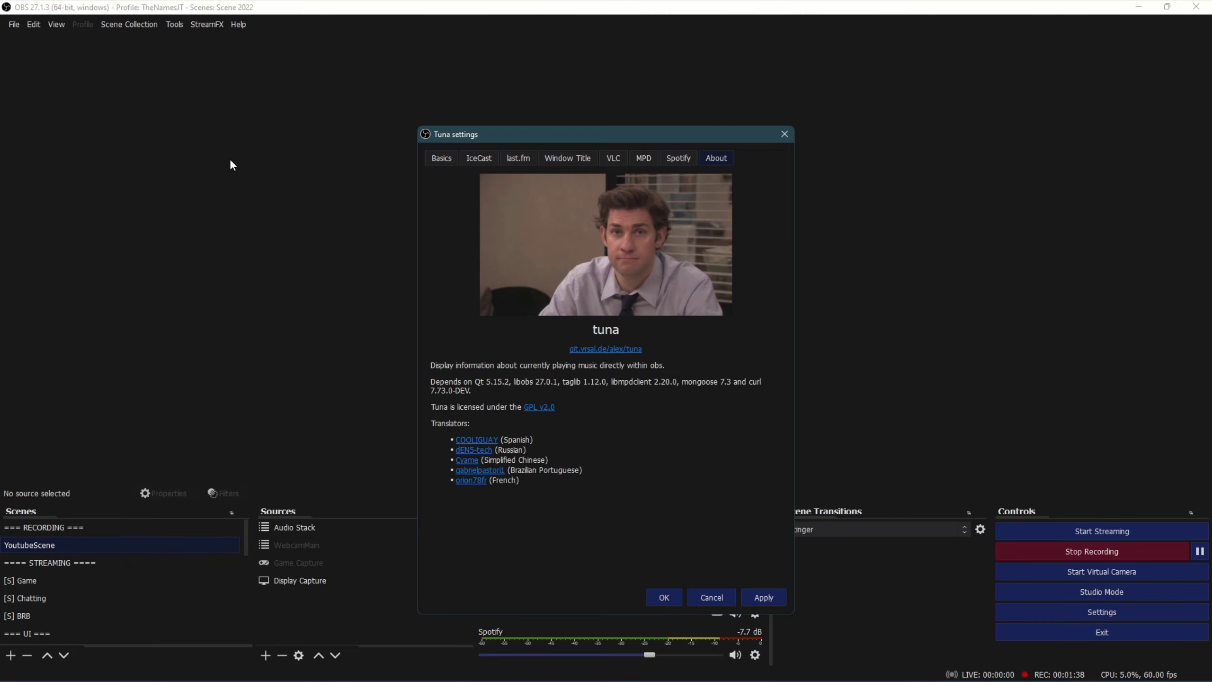
{"action": "left_click_drag", "start_coordinate": [535, 138], "coordinate": [503, 138]}
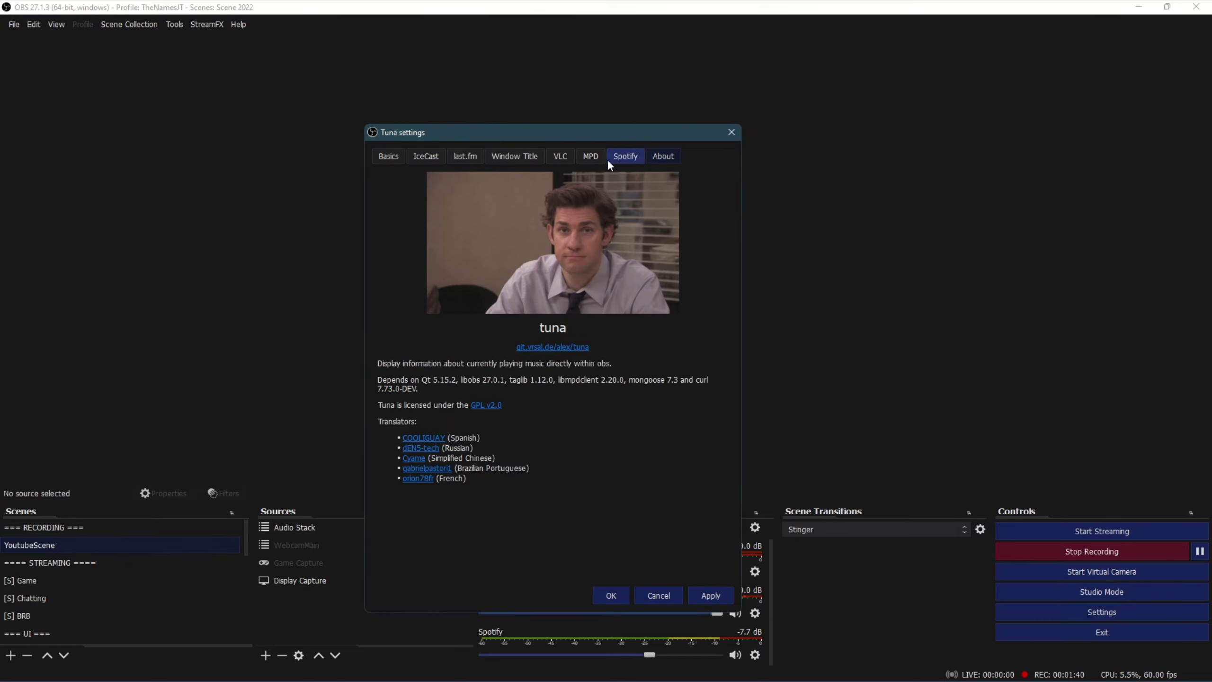
{"action": "key", "text": "Escape"}
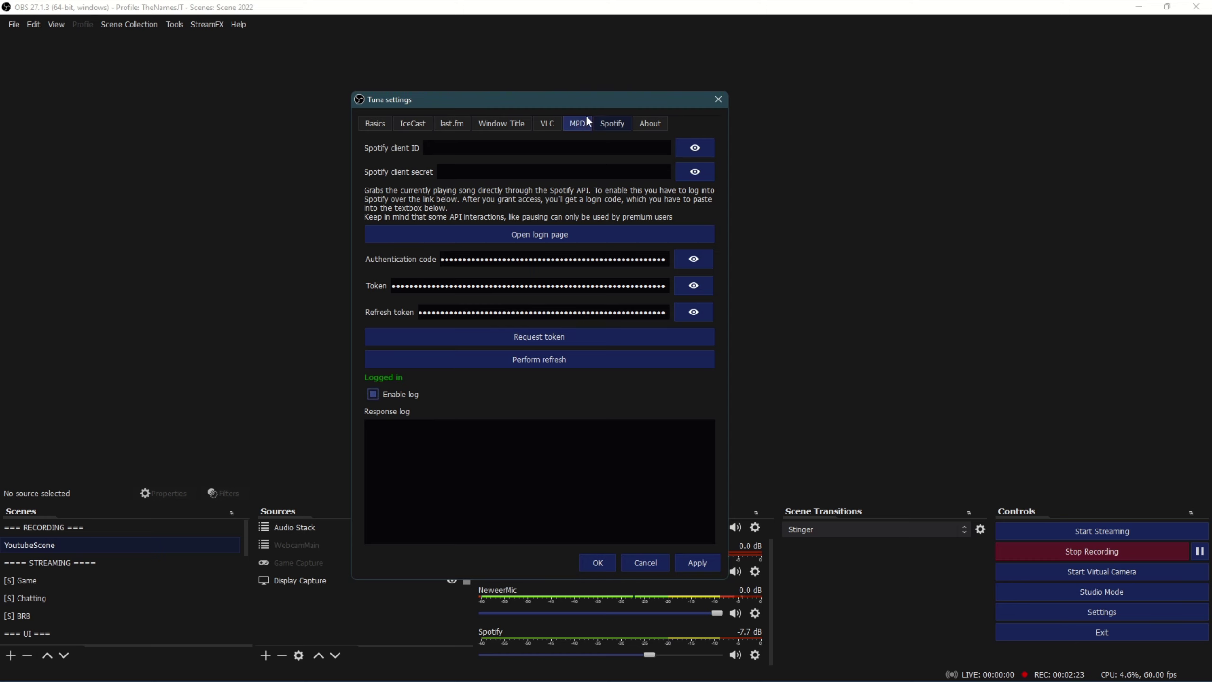
Switch the Tuna settings dialog to its Basics tab
{"action": "left_click", "coordinate": [390, 122]}
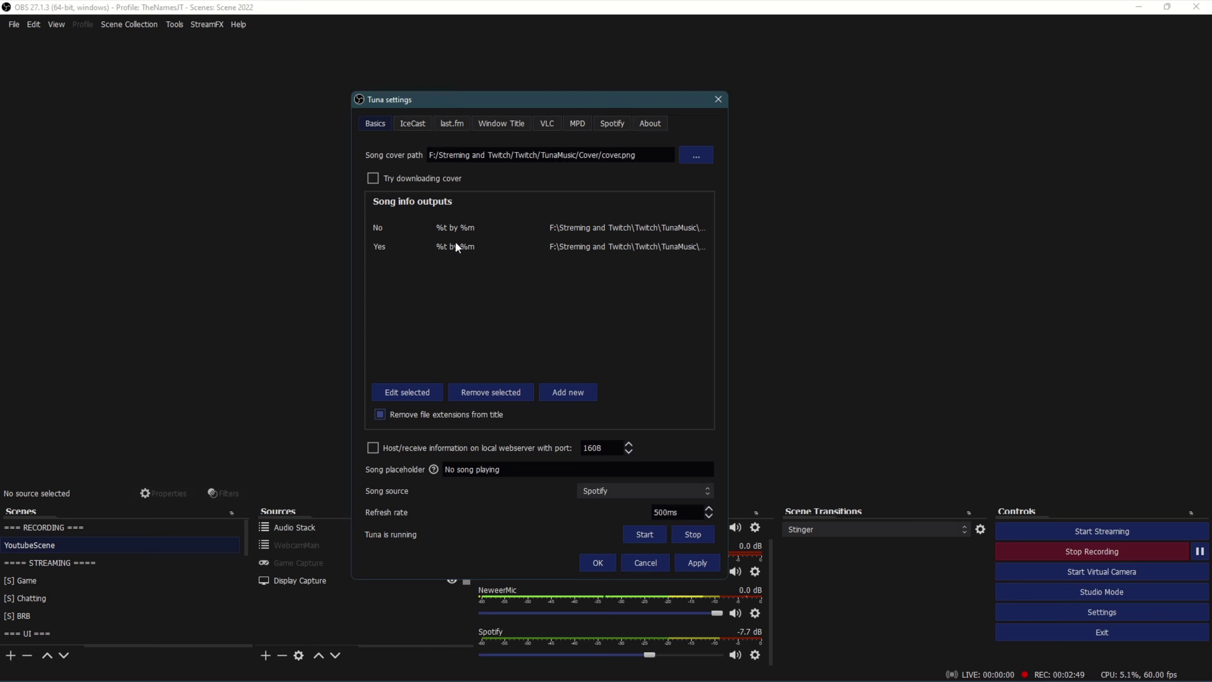
Open the first song info output (currentSong.txt, '%t by %m') in the Output editor
{"action": "left_click", "coordinate": [478, 227]}
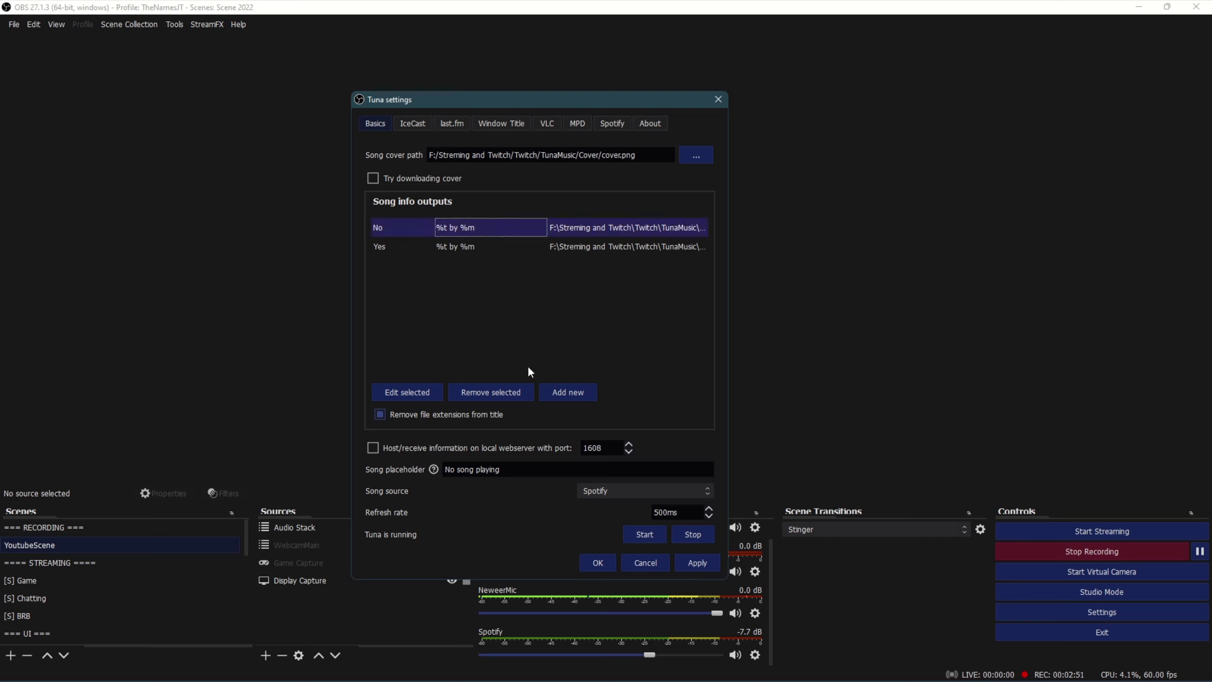
{"action": "left_click", "coordinate": [573, 405]}
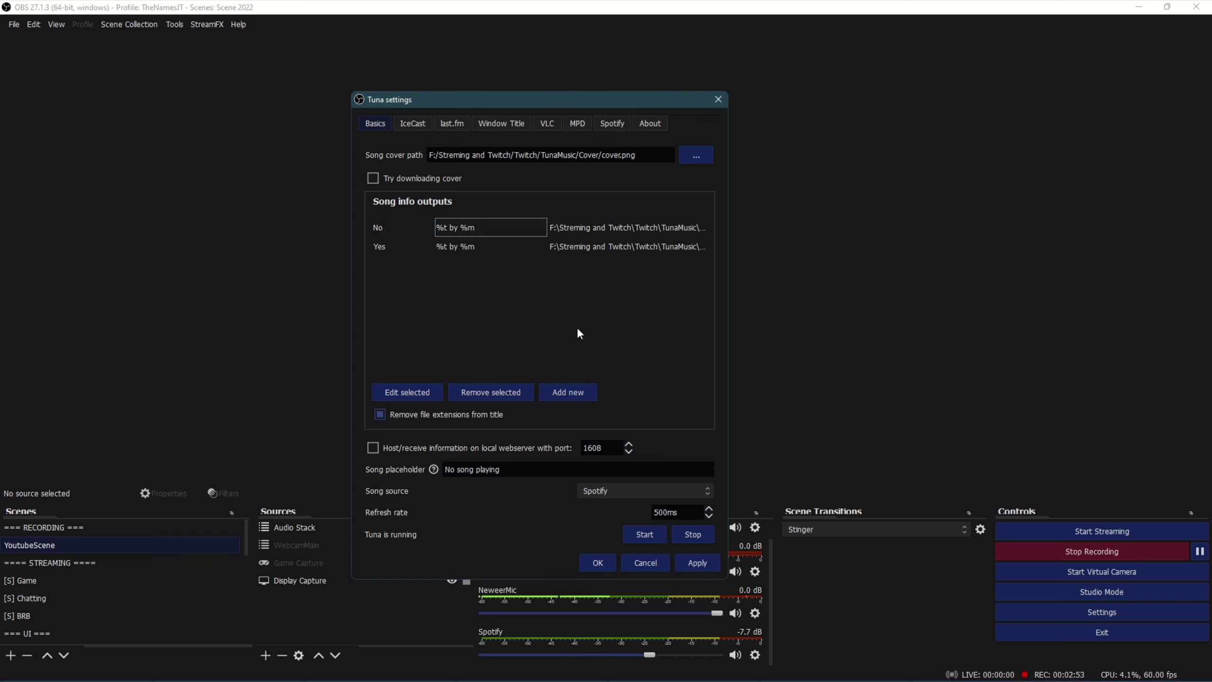
{"action": "left_click", "coordinate": [515, 229]}
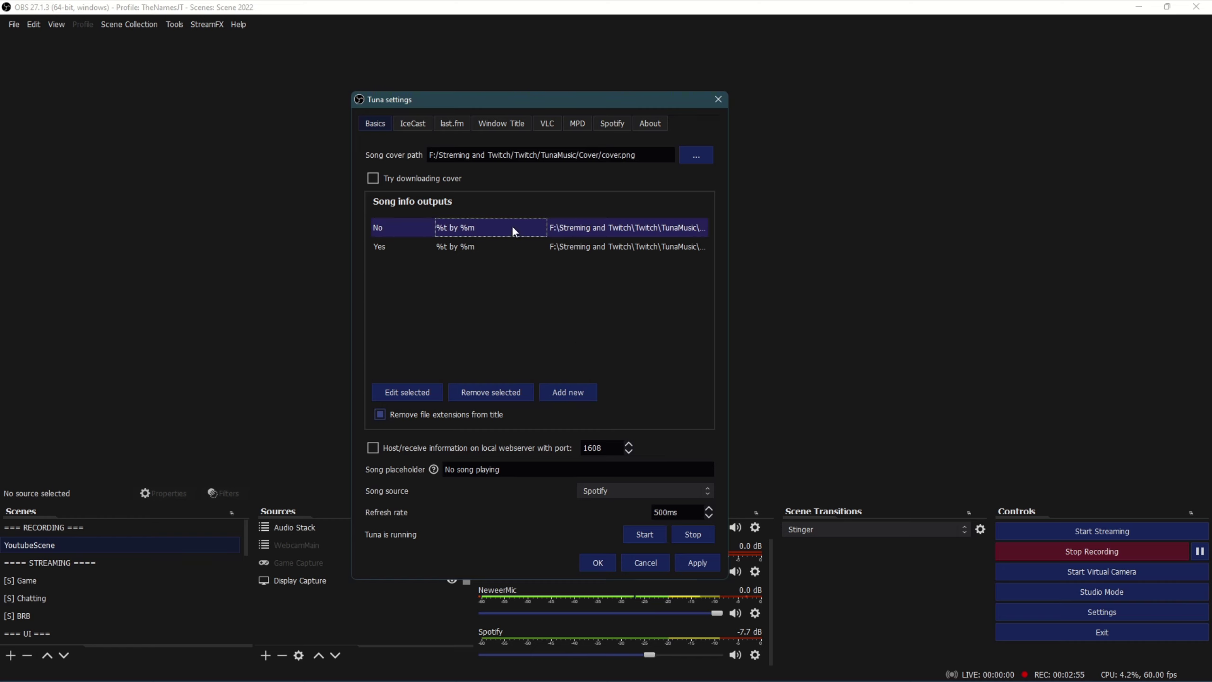
{"action": "left_click", "coordinate": [407, 392]}
{"action": "left_click_drag", "start_coordinate": [499, 187], "coordinate": [508, 234]}
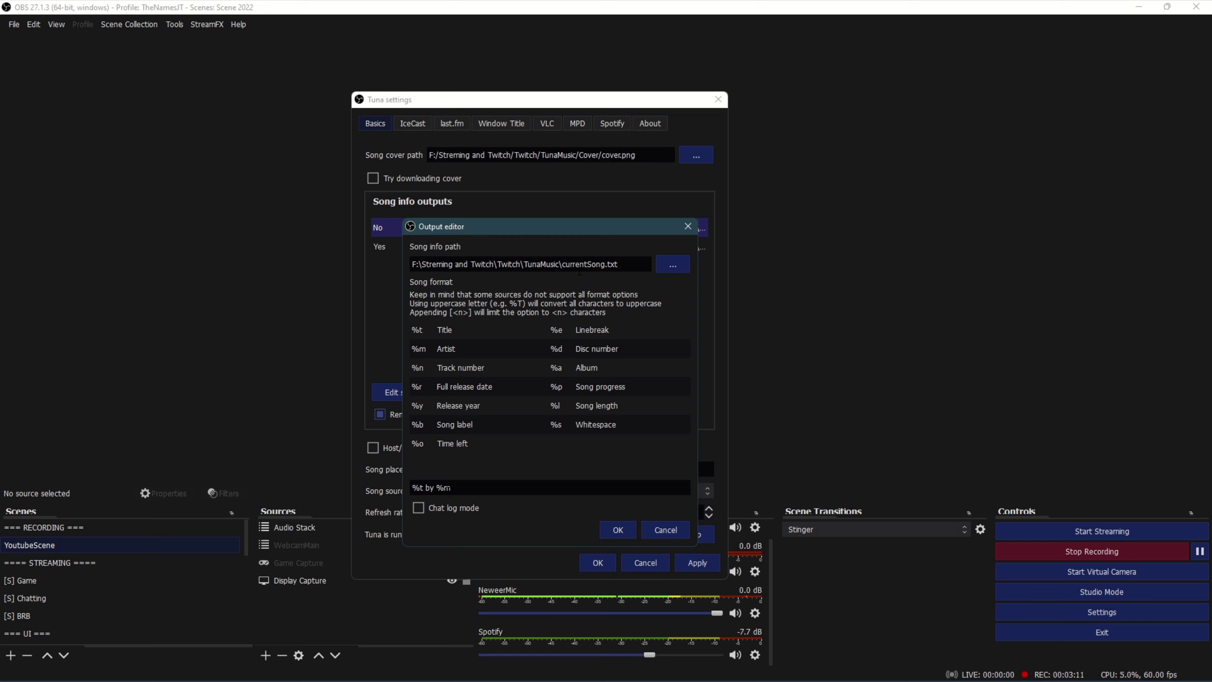
Keep the currentSong.txt format '%t by %m' and confirm both Output editor and Tuna settings
{"action": "left_click", "coordinate": [416, 494]}
{"action": "type", "text": ":"}
{"action": "left_click", "coordinate": [442, 335]}
{"action": "left_click", "coordinate": [466, 451]}
{"action": "left_click", "coordinate": [443, 348]}
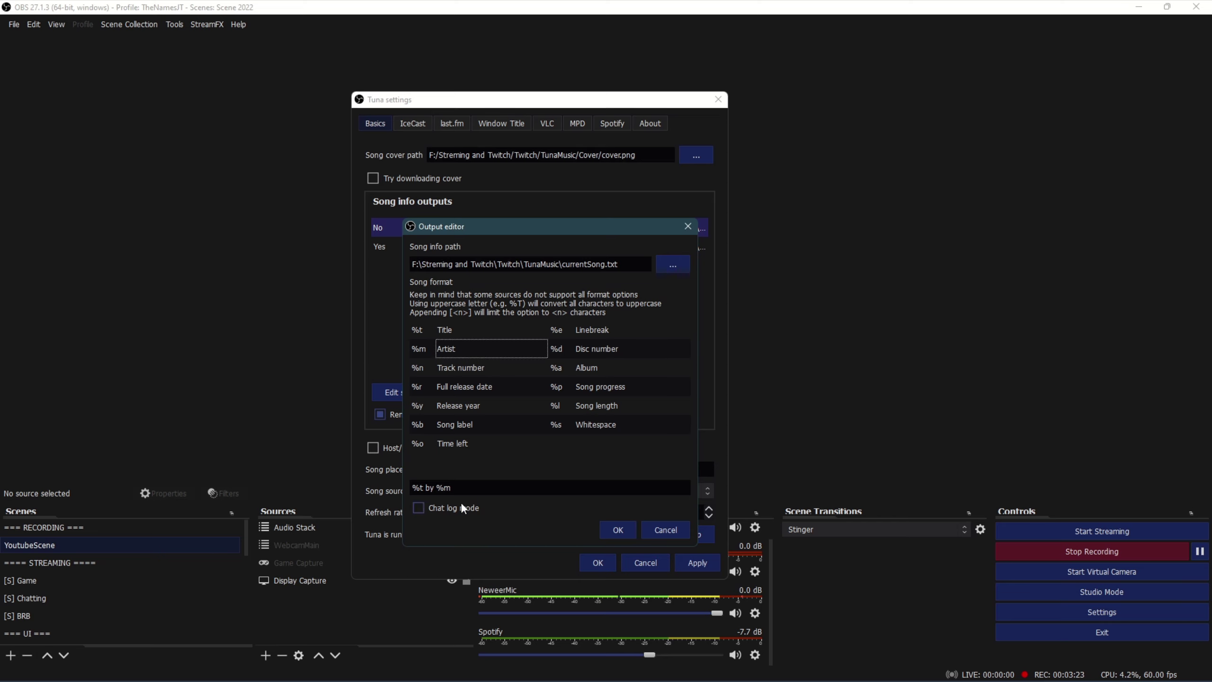
{"action": "key", "text": "Tab"}
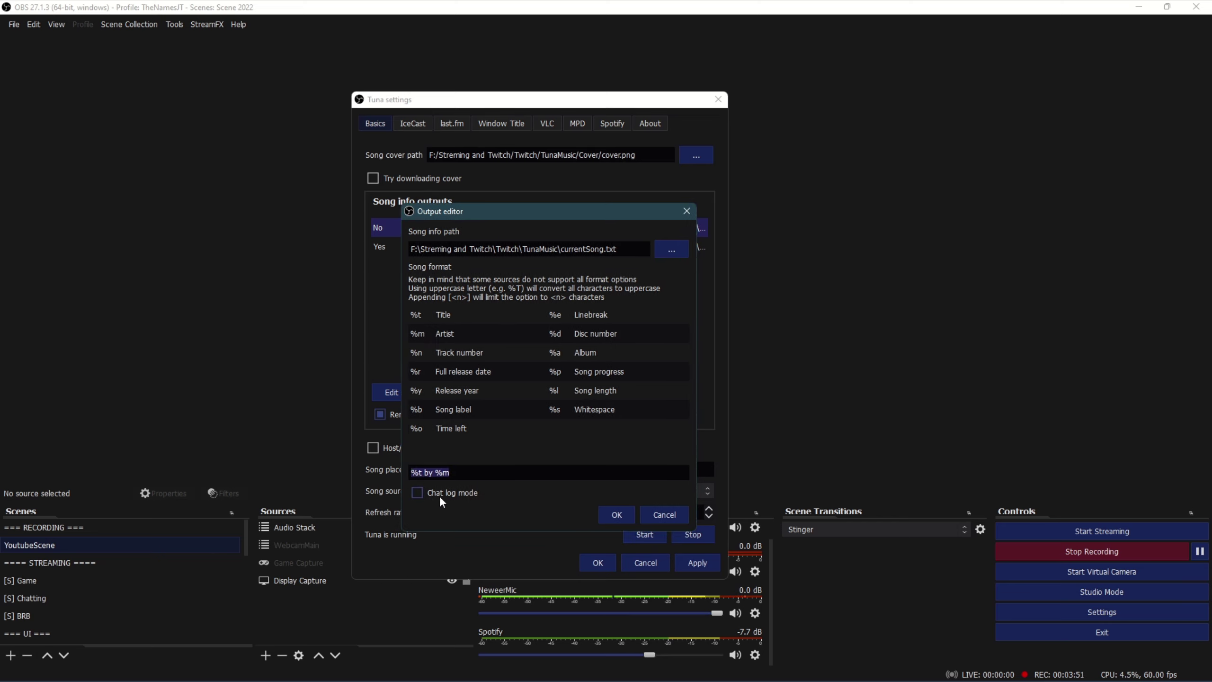
{"action": "left_click", "coordinate": [617, 514]}
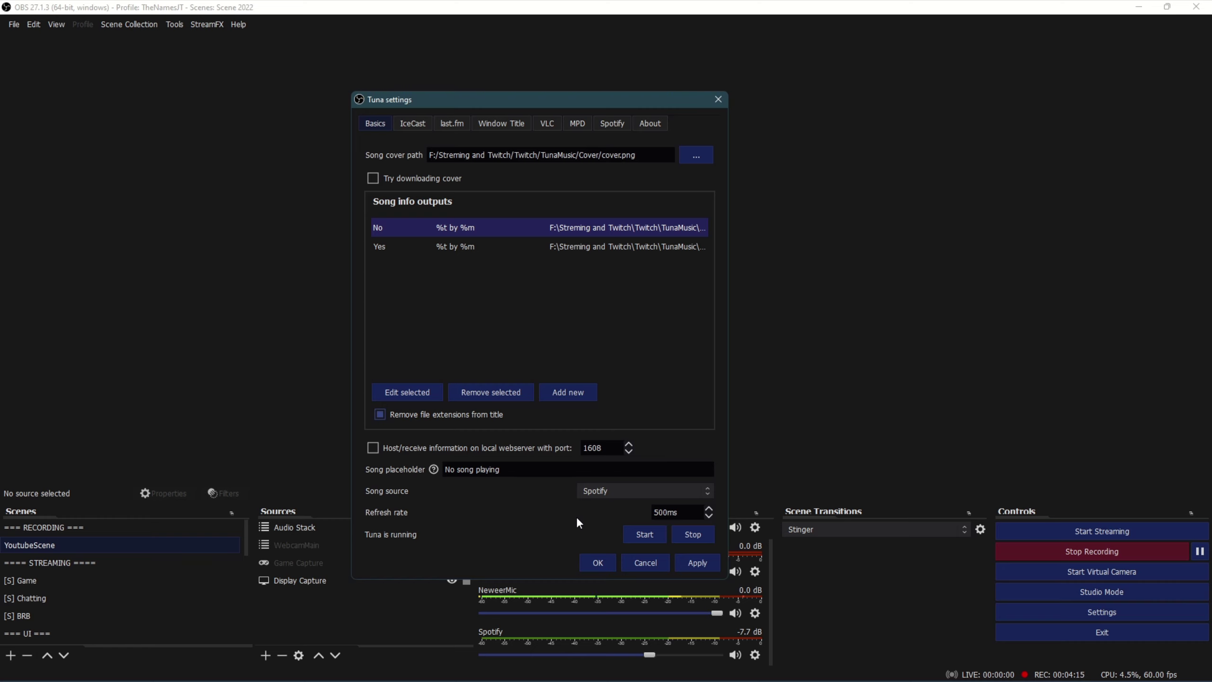
{"action": "left_click_drag", "start_coordinate": [545, 101], "coordinate": [572, 90]}
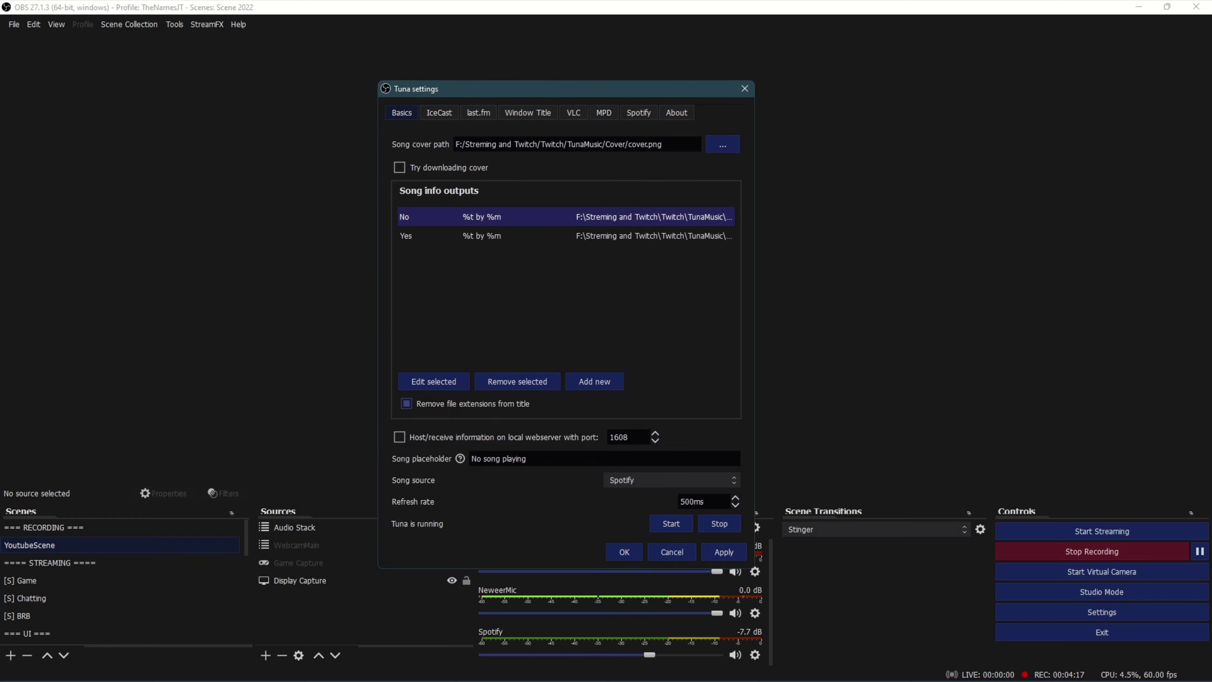
{"action": "left_click", "coordinate": [625, 553]}
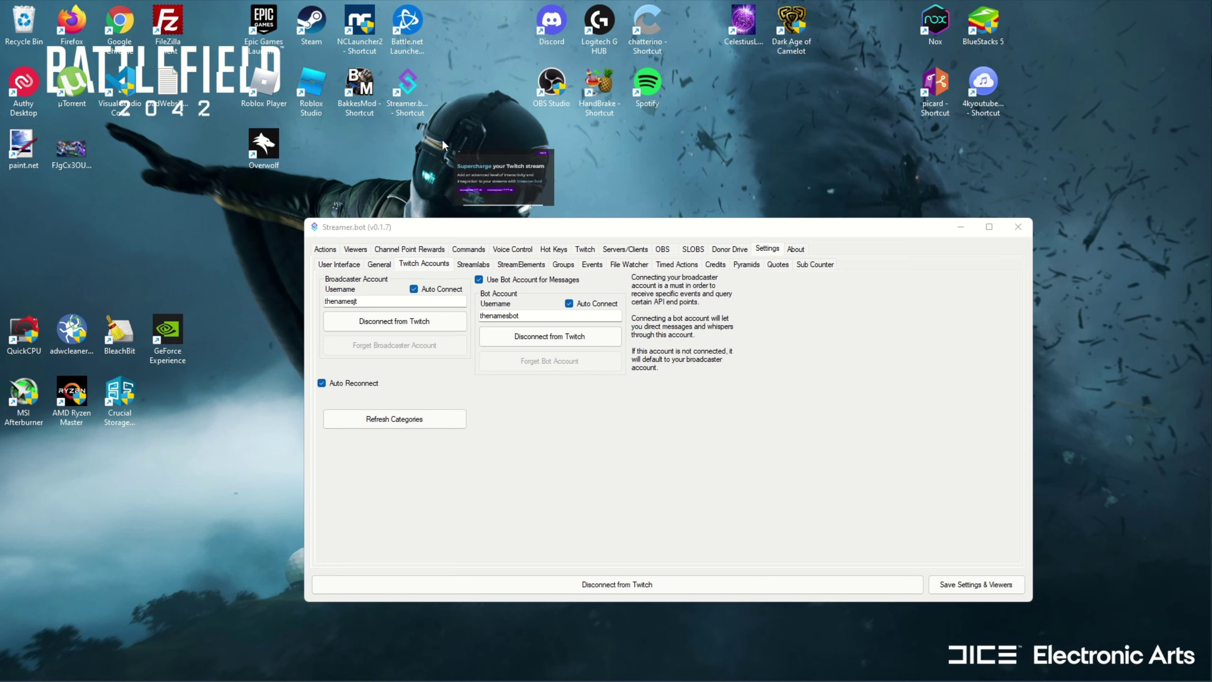
{"action": "key", "text": "alt+Tab"}
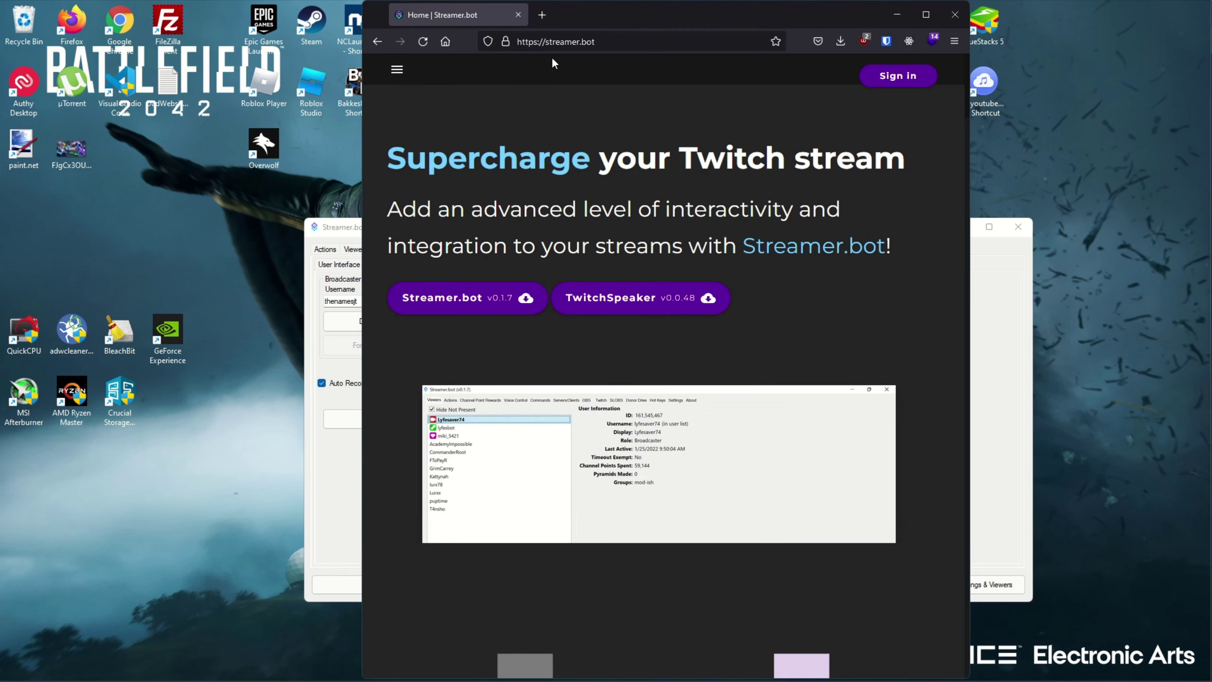
{"action": "left_click", "coordinate": [926, 15]}
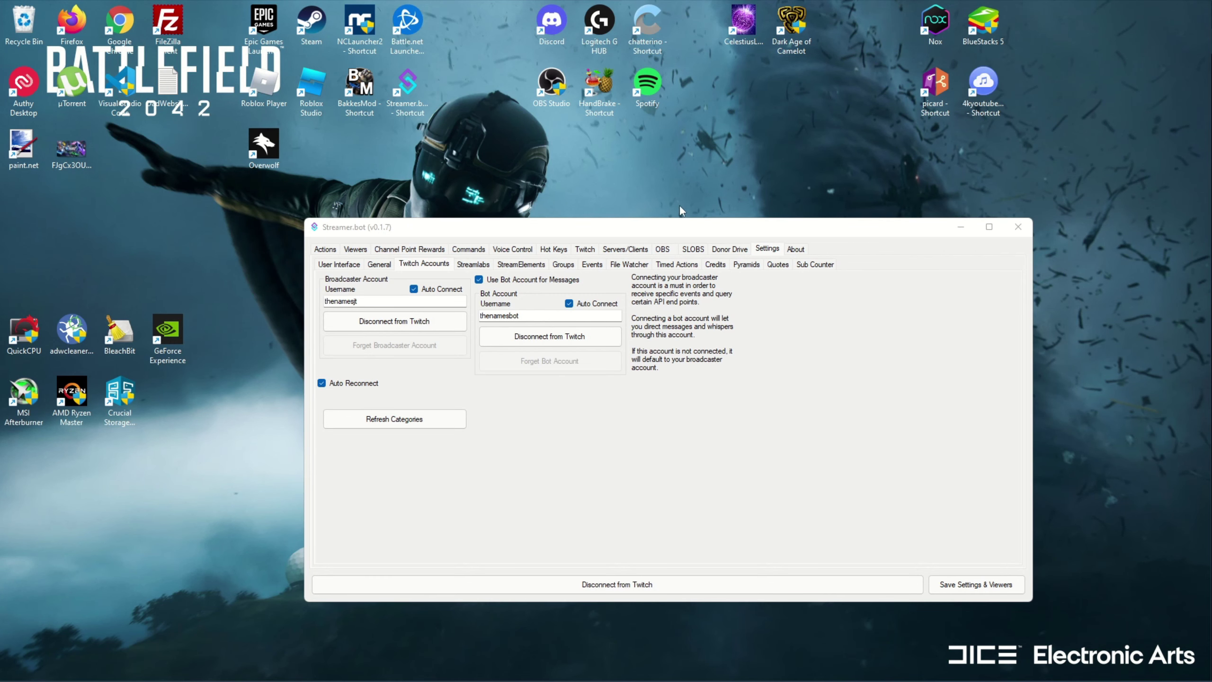
Bring Streamer.bot forward and show its OBS tab with the connected OBS link
{"action": "left_click", "coordinate": [781, 252]}
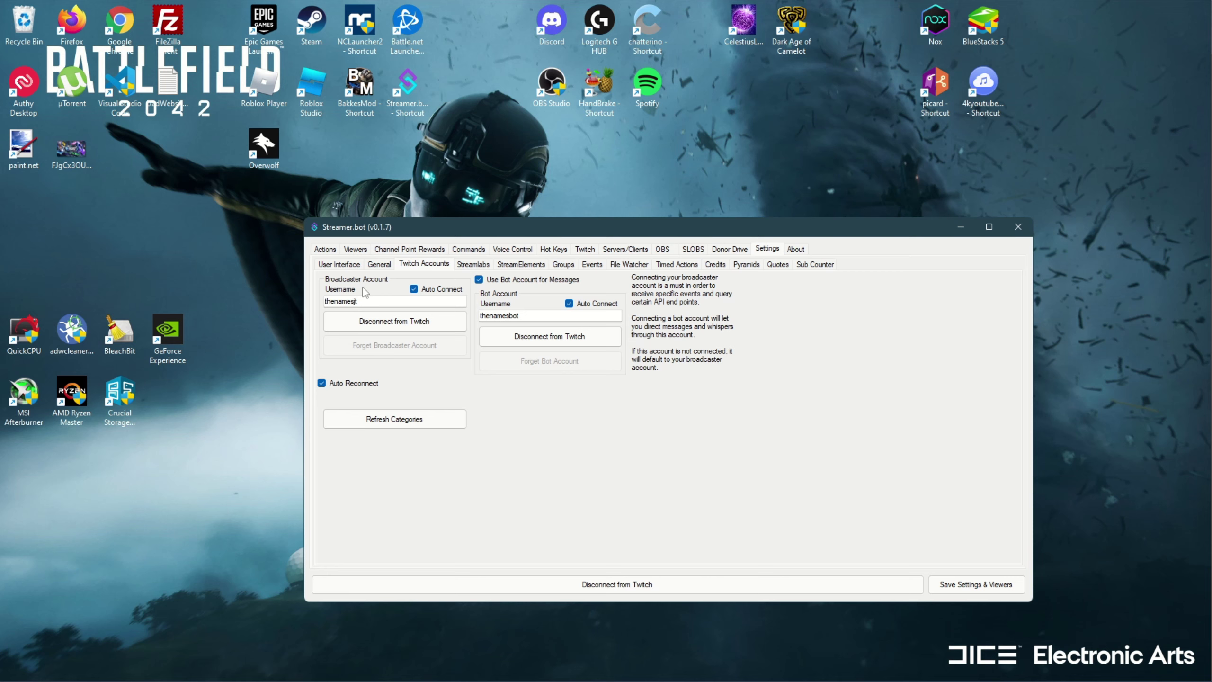
{"action": "left_click", "coordinate": [426, 264]}
{"action": "left_click", "coordinate": [663, 252]}
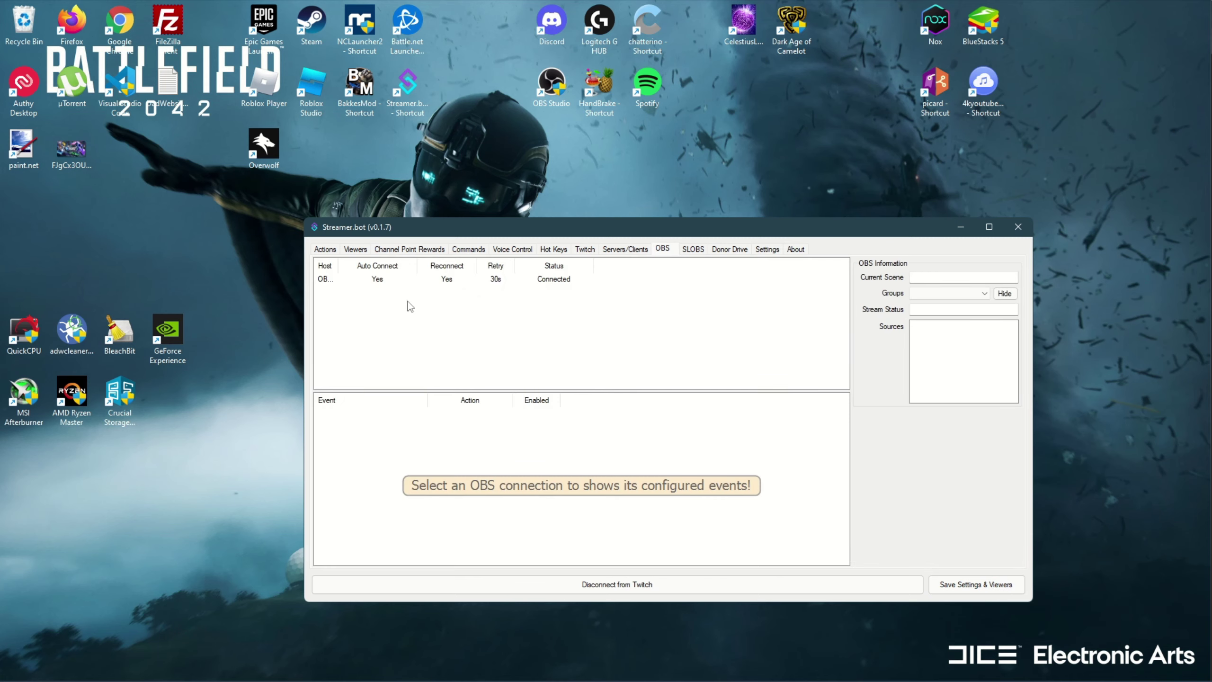
{"action": "right_click", "coordinate": [508, 347]}
{"action": "left_click", "coordinate": [533, 352]}
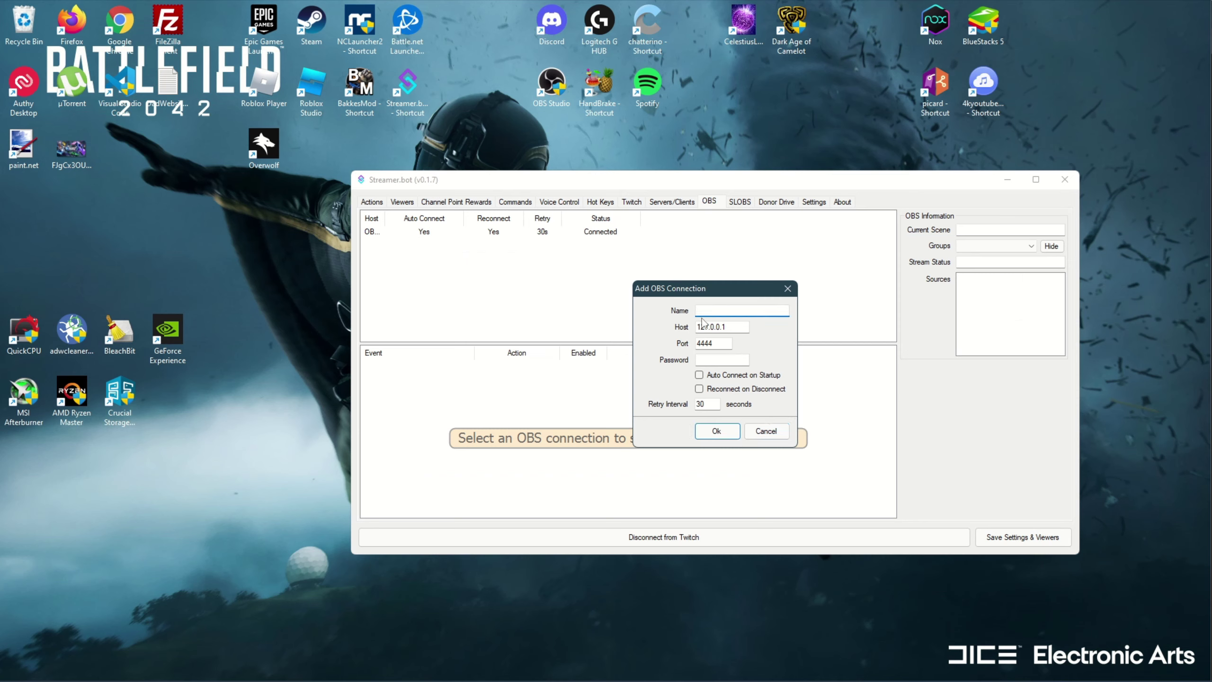
{"action": "left_click", "coordinate": [721, 362]}
{"action": "left_click", "coordinate": [765, 430]}
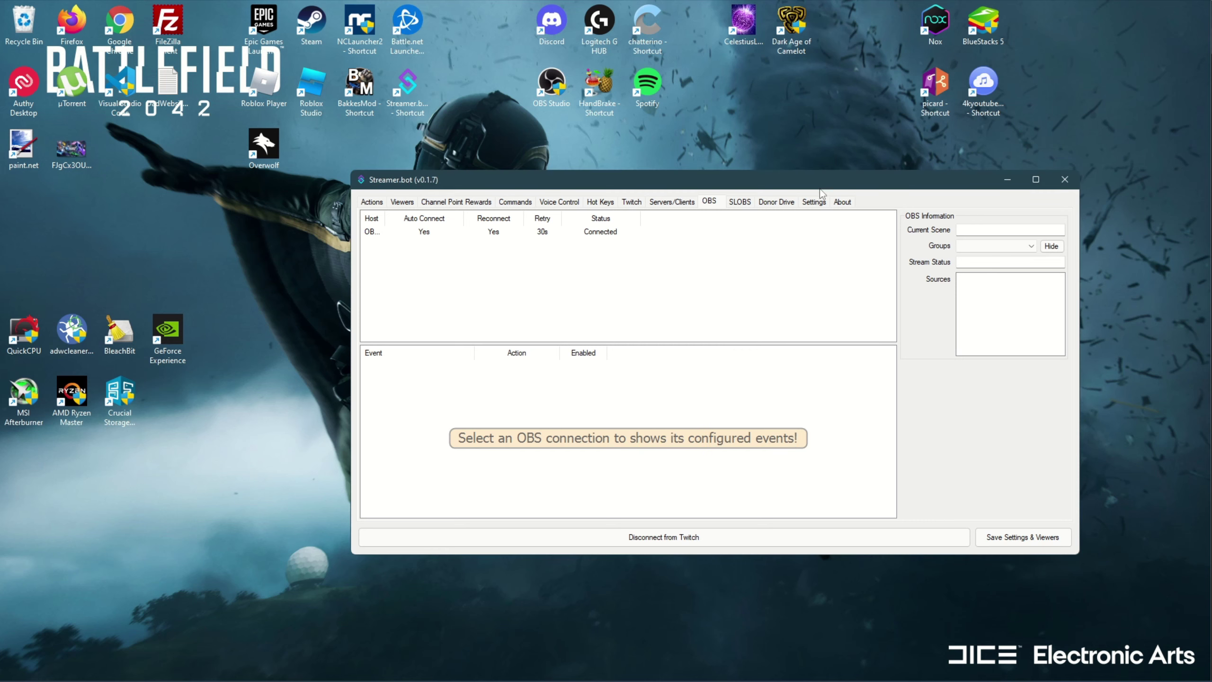
{"action": "left_click_drag", "start_coordinate": [816, 176], "coordinate": [748, 200]}
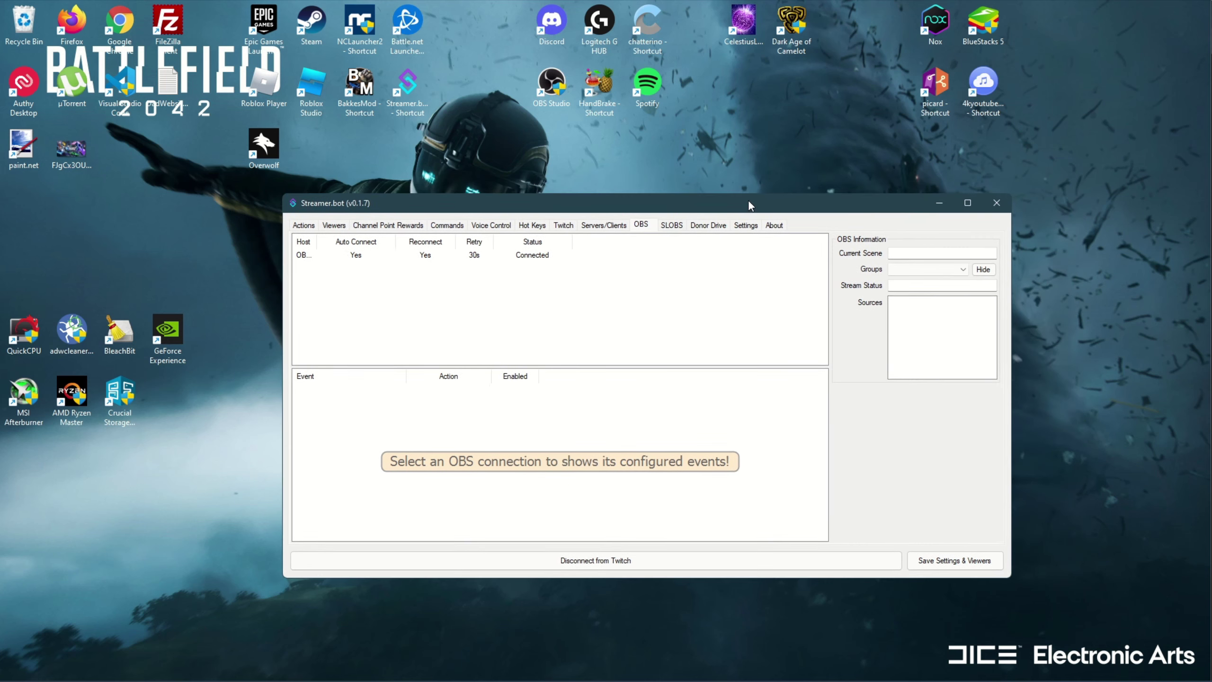
Open Streamer.bot's Actions list and expand the Streamer group to the Song action
{"action": "left_click", "coordinate": [305, 225]}
{"action": "left_click_drag", "start_coordinate": [409, 203], "coordinate": [463, 192]}
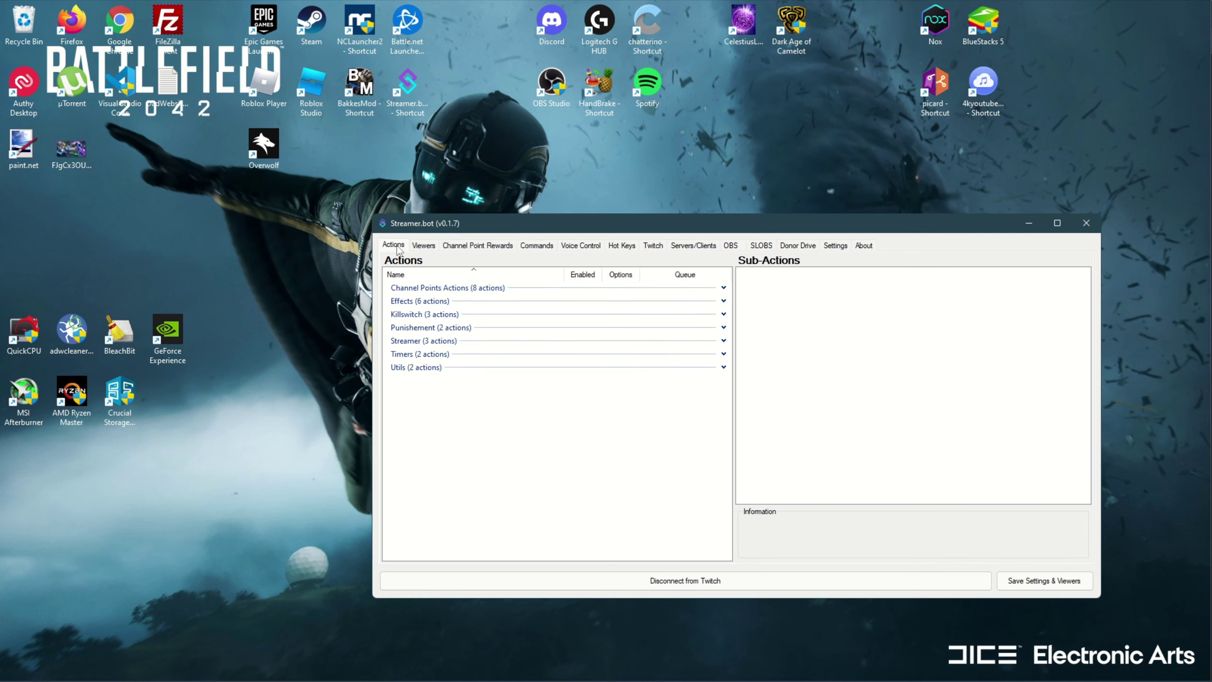
{"action": "left_click", "coordinate": [423, 341]}
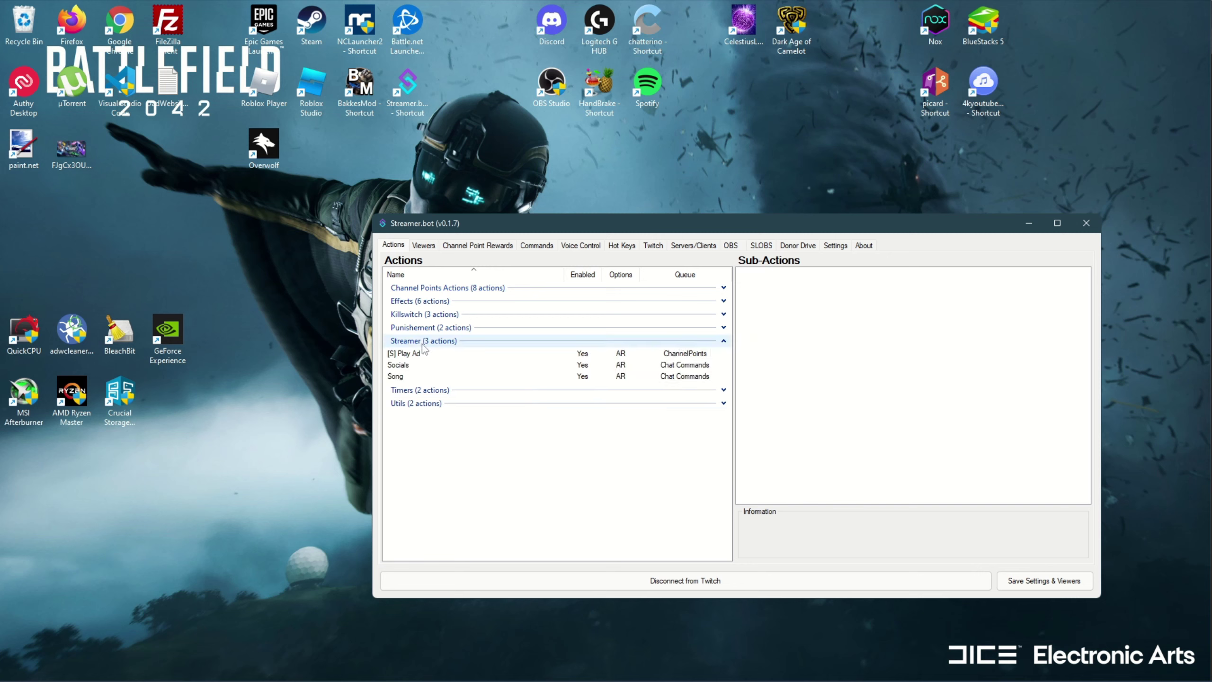
{"action": "left_click", "coordinate": [423, 376]}
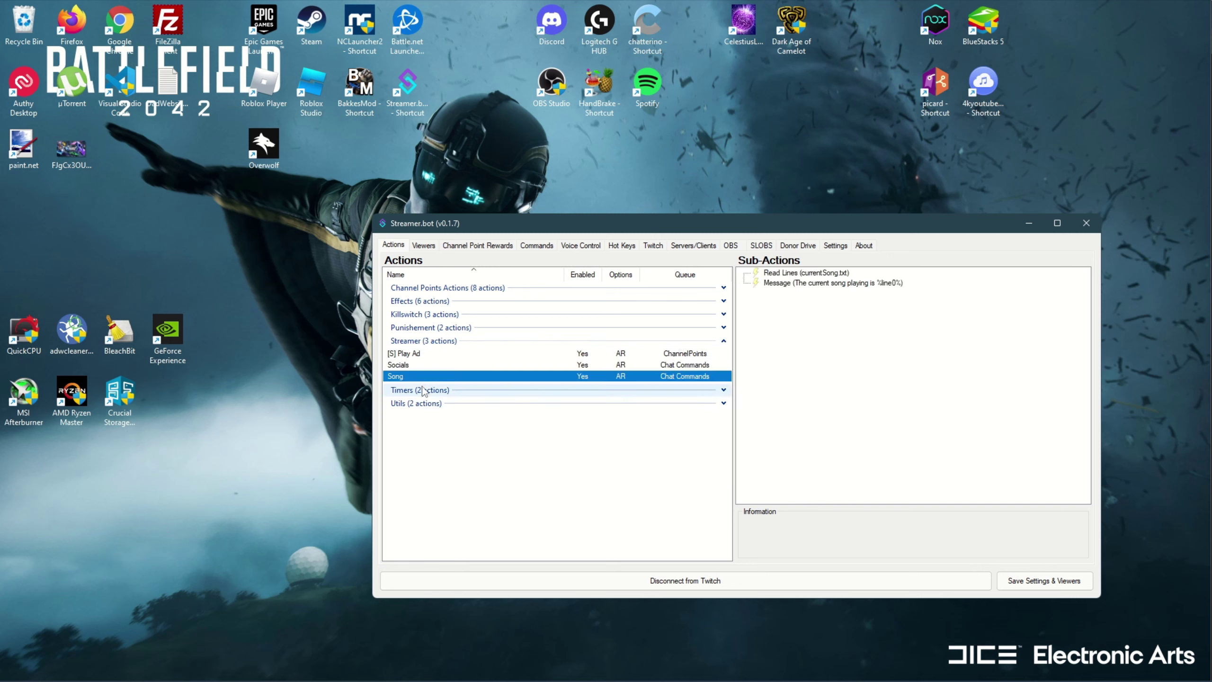
{"action": "right_click", "coordinate": [450, 451]}
{"action": "left_click", "coordinate": [471, 433]}
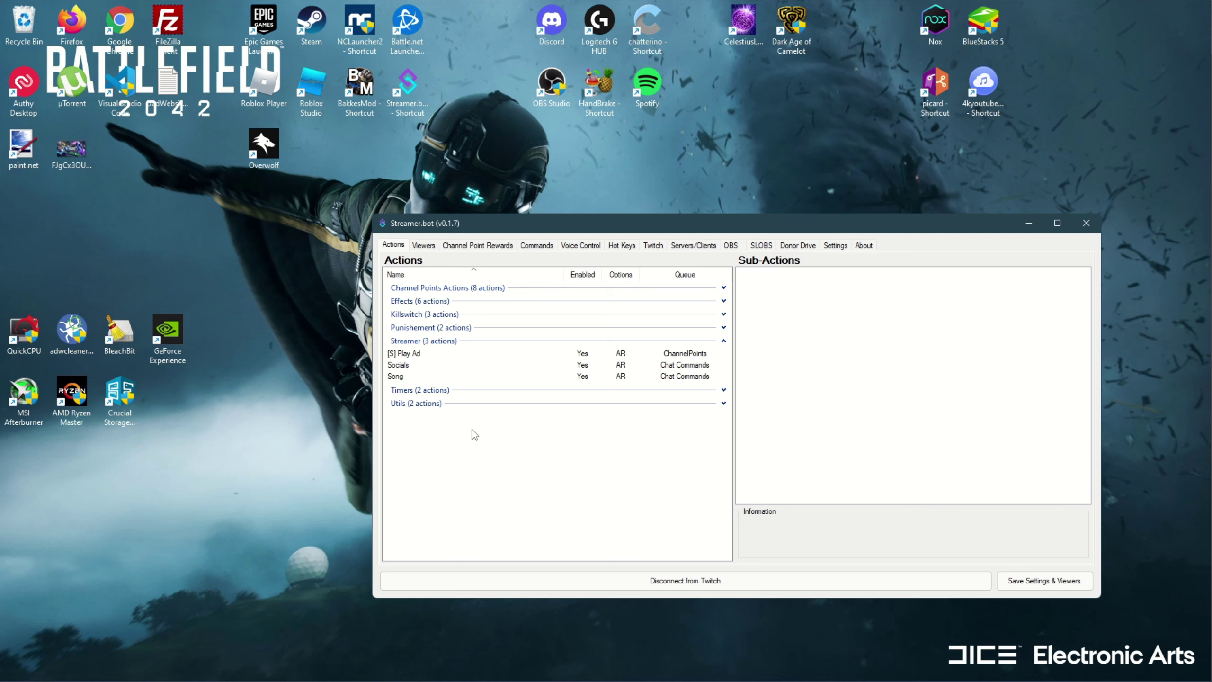
Review the Song action's Edit Action window, then cancel it unchanged
{"action": "double_click", "coordinate": [418, 380]}
{"action": "left_click_drag", "start_coordinate": [692, 362], "coordinate": [510, 365]}
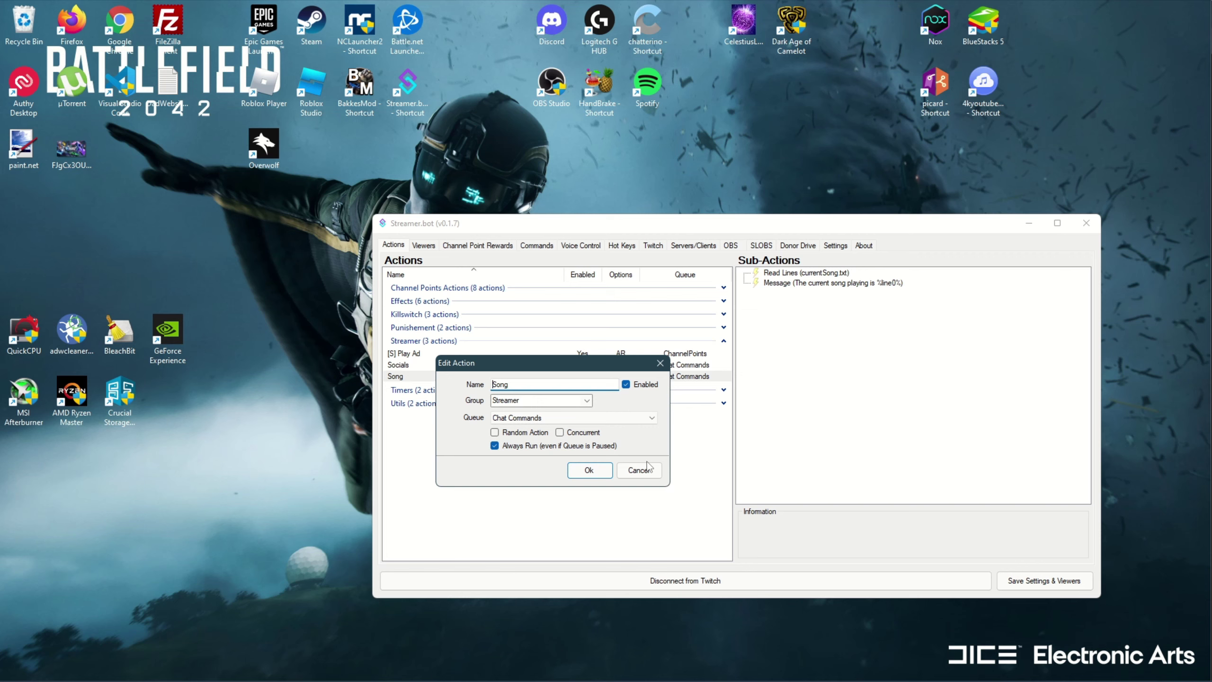
{"action": "left_click", "coordinate": [629, 471]}
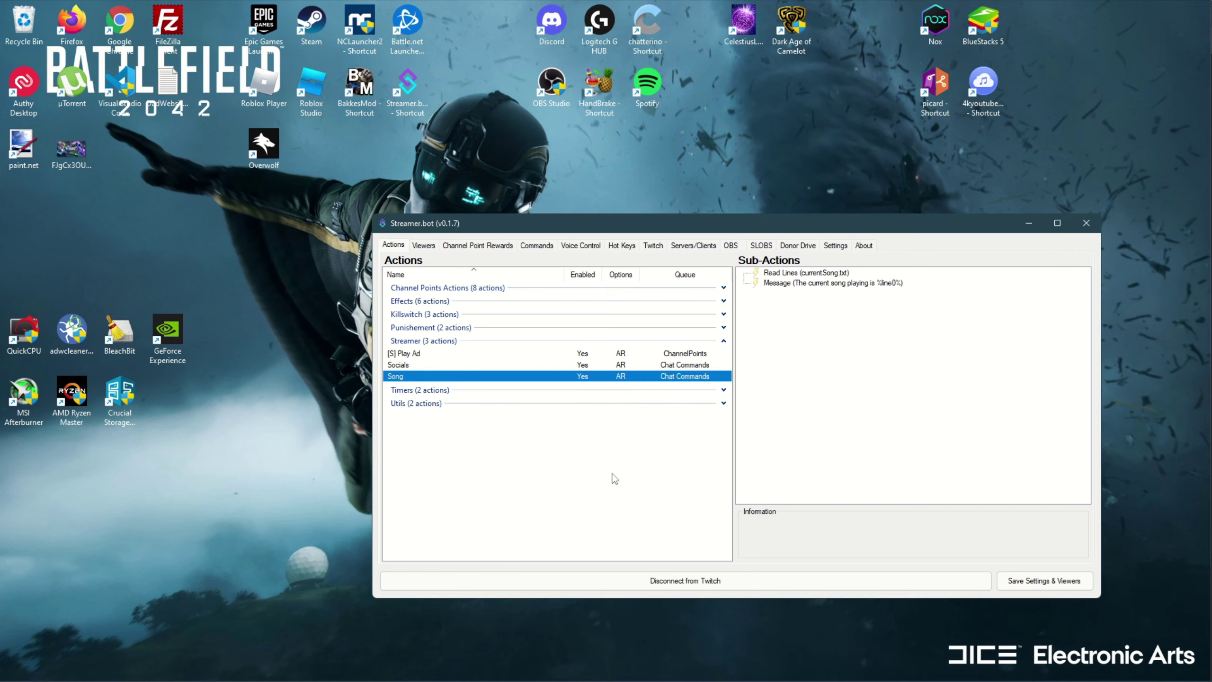
{"action": "left_click_drag", "start_coordinate": [619, 221], "coordinate": [533, 236]}
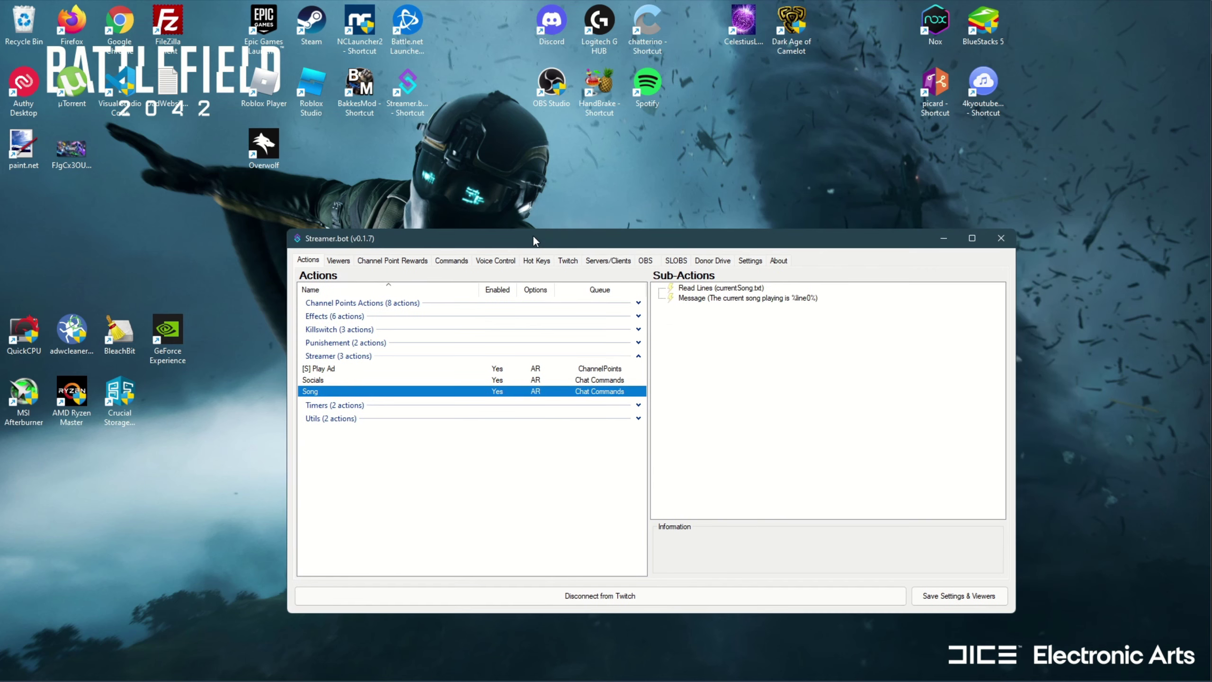